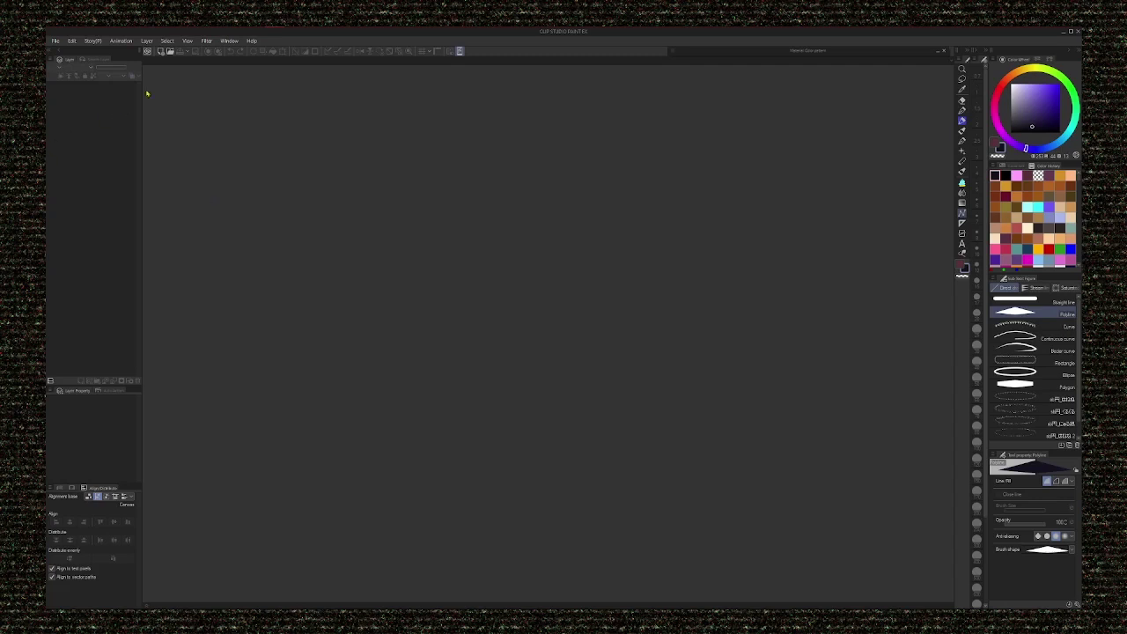
Open the New file dialog, then cancel it without creating a file.
left_click(161, 51)
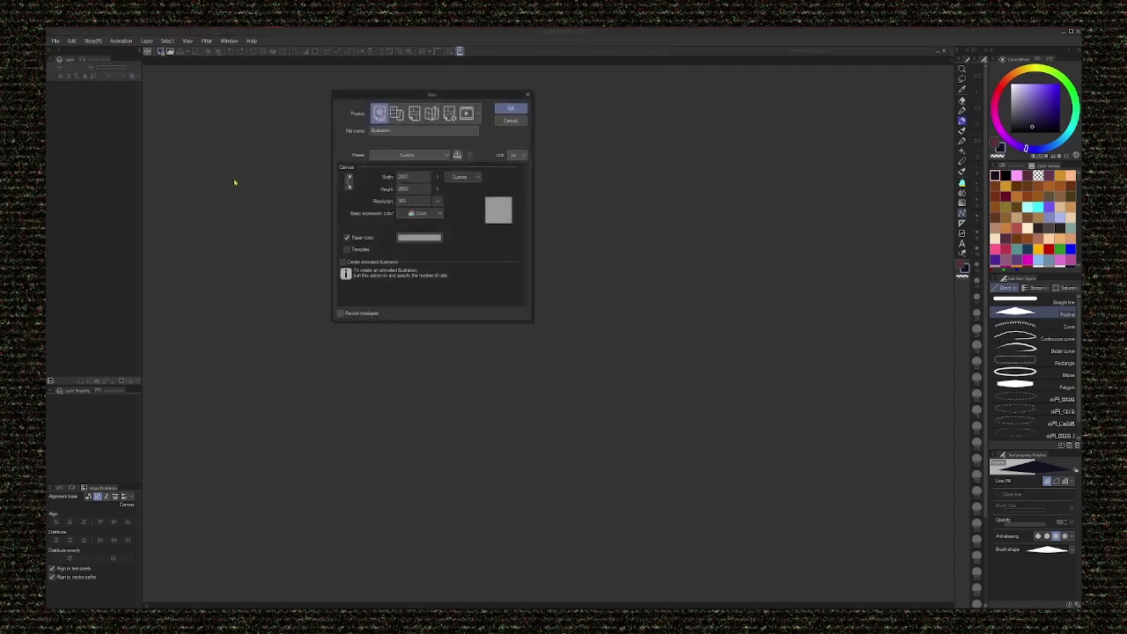
left_click(516, 121)
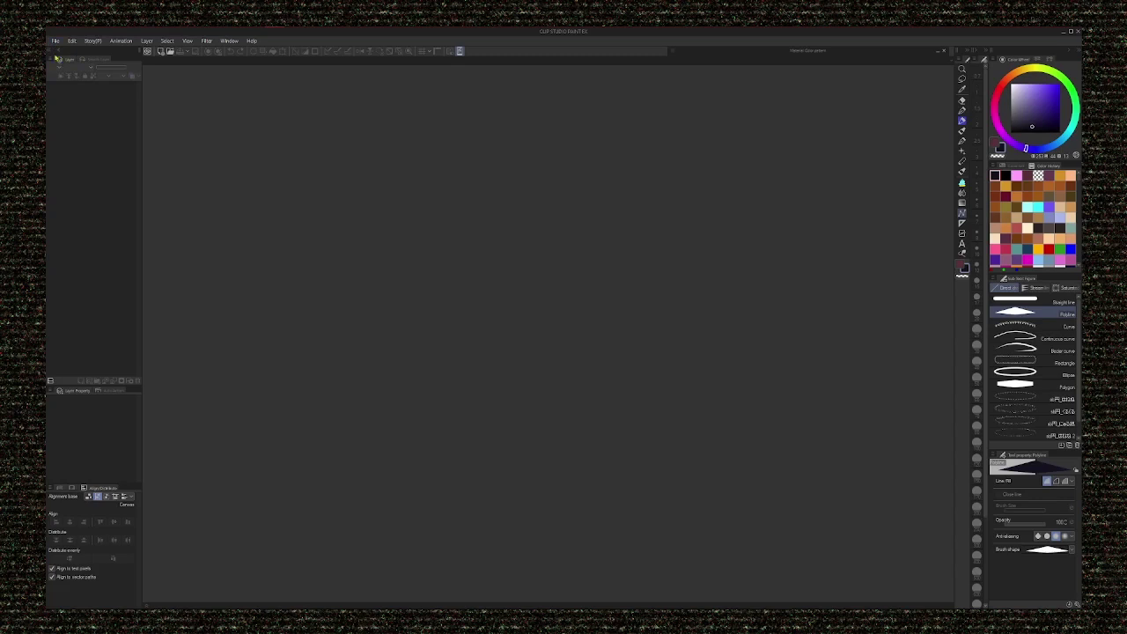
Glance at the File menu, close it, and reopen the New file dialog.
left_click(54, 41)
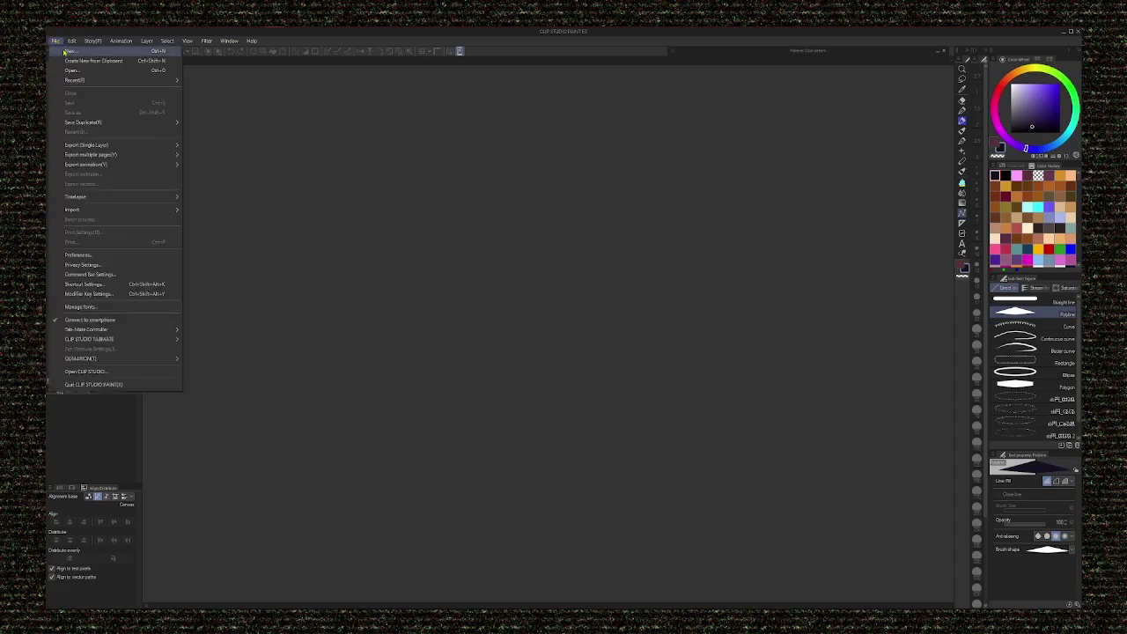
left_click(240, 139)
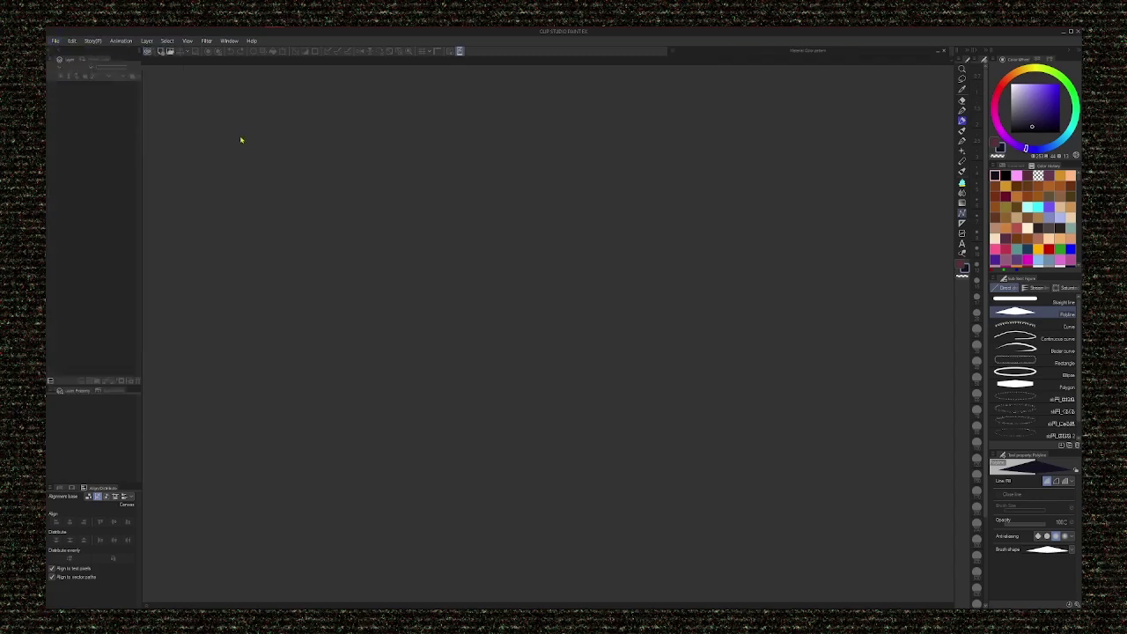
left_click(161, 51)
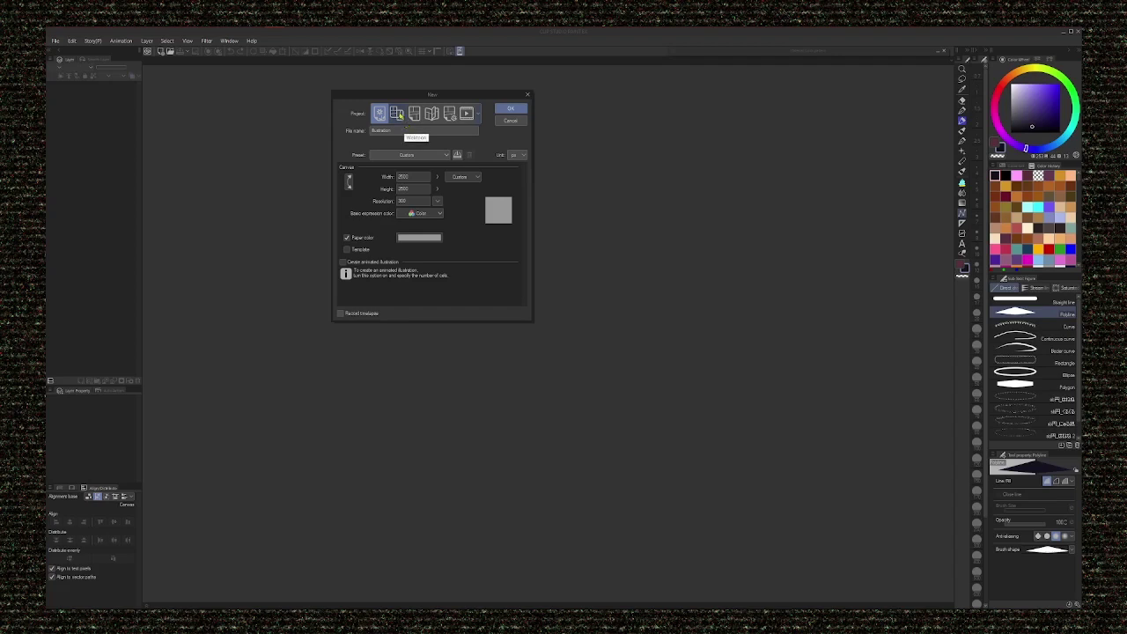
Choose the Webtoon project type and keep the canvas preset at Custom.
left_click(398, 116)
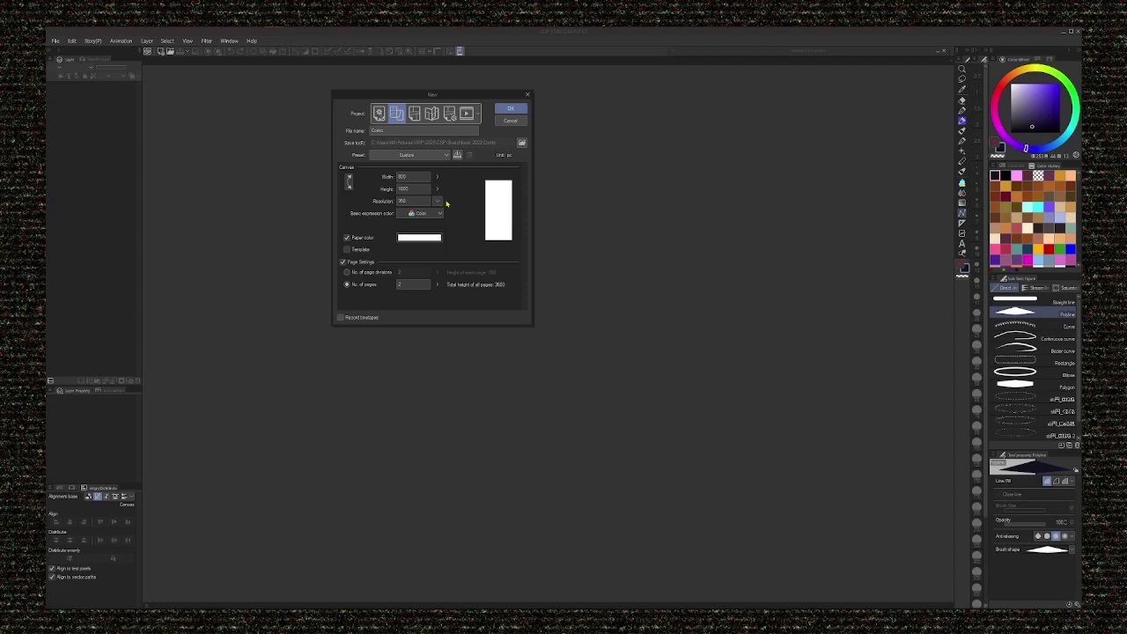
left_click(416, 155)
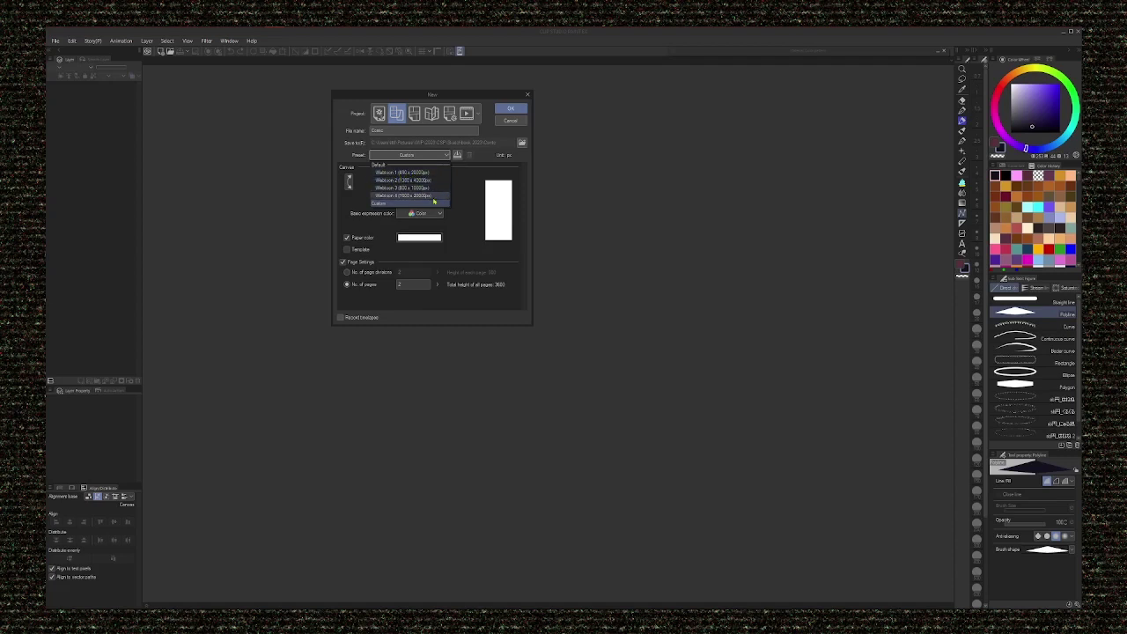
left_click(429, 169)
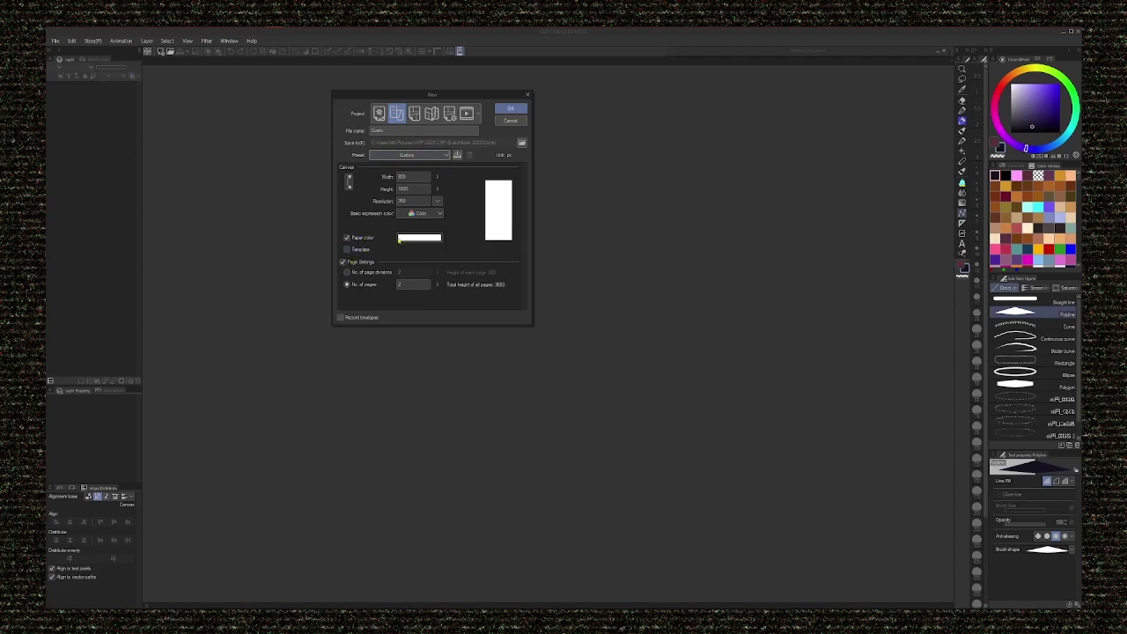
Browse page templates, cancel them, and switch the project type to Comic (B5, 600 dpi).
left_click(361, 251)
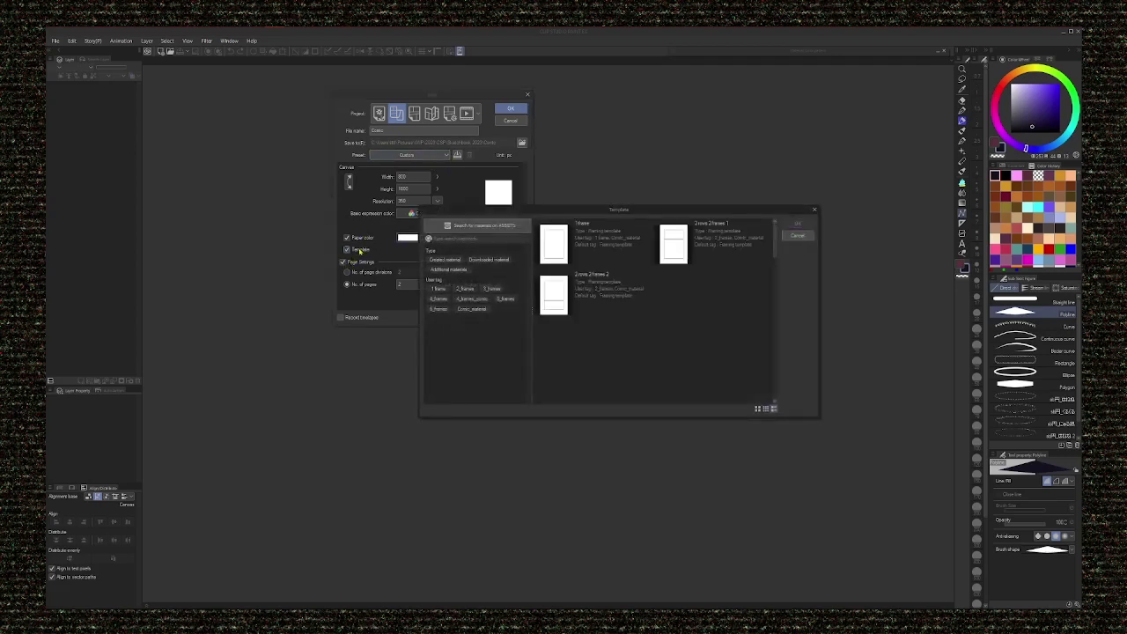
scroll(640, 280, "down", 5)
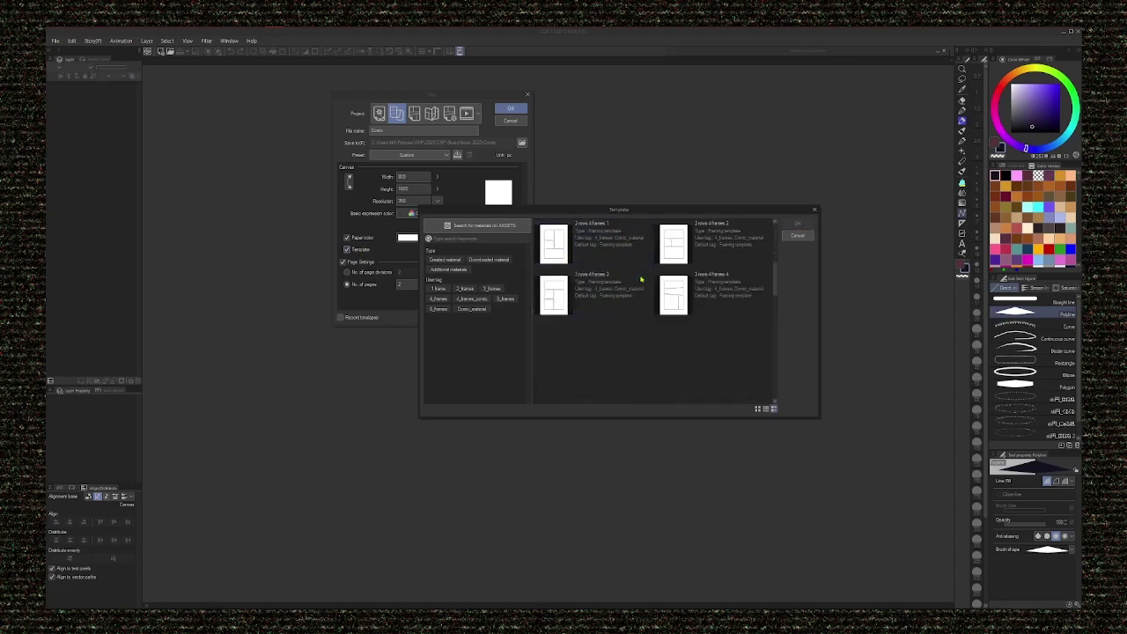
scroll(641, 280, "up", 4)
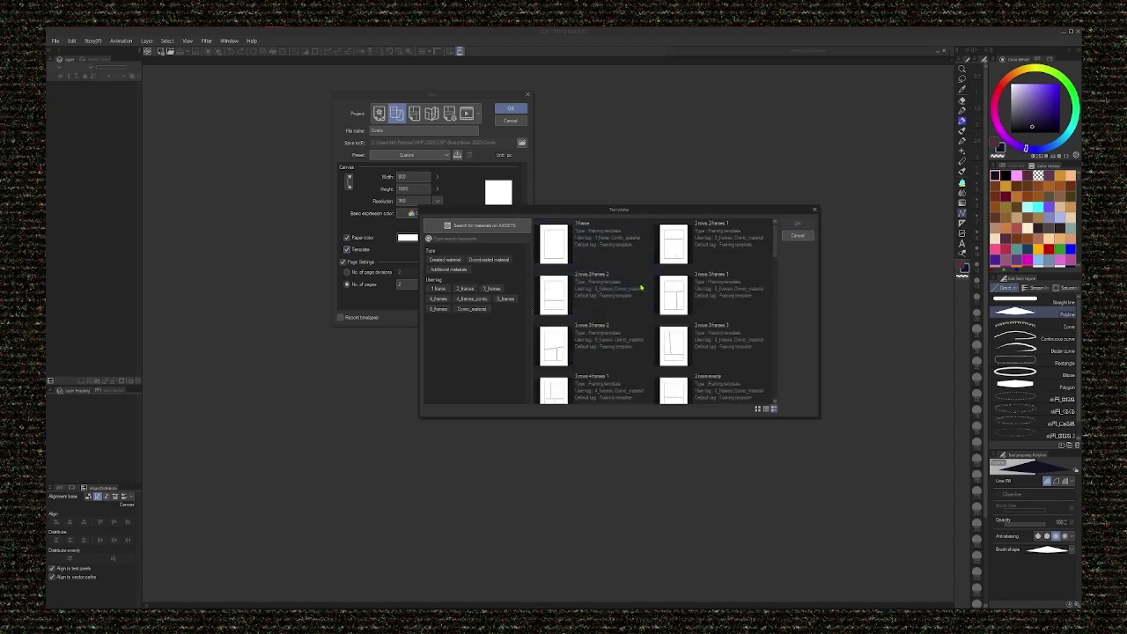
left_click(797, 236)
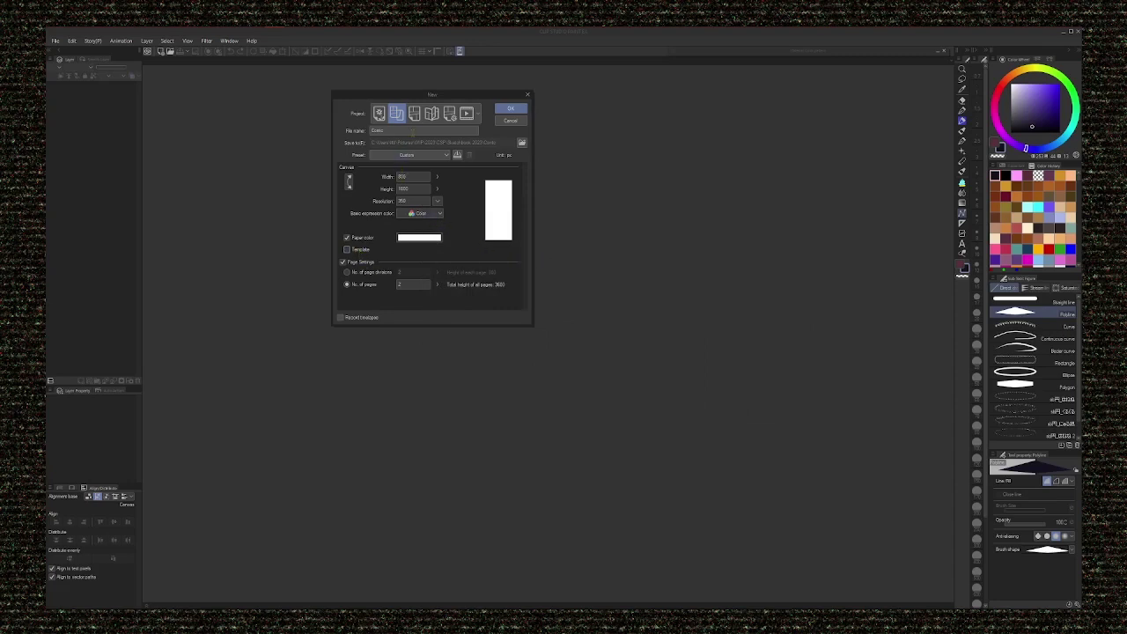
left_click(414, 114)
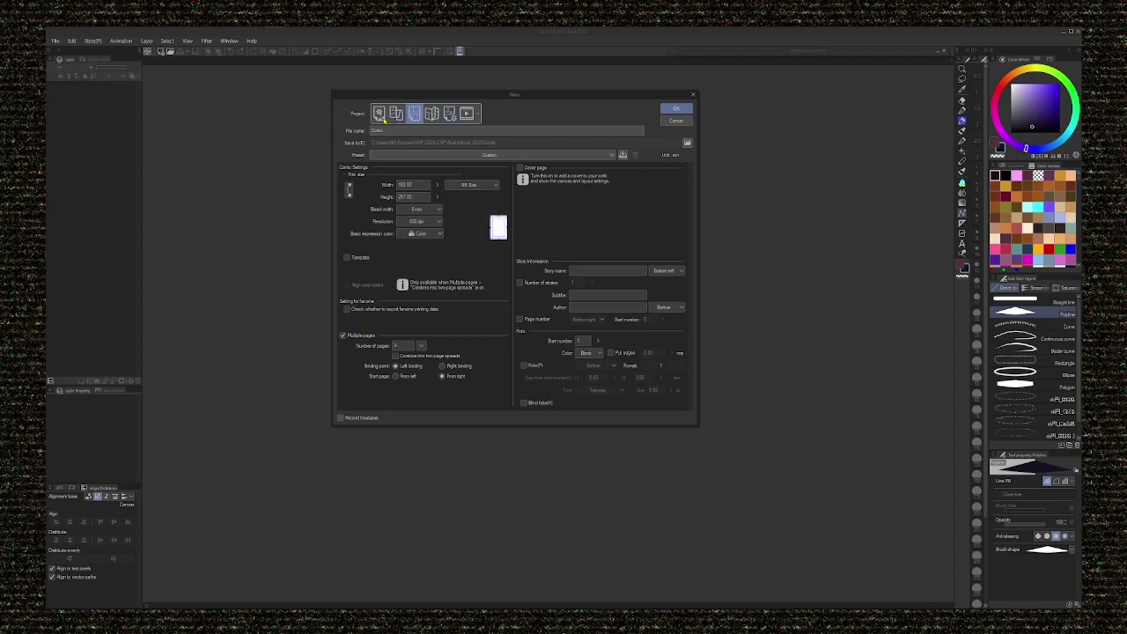
Briefly try Illustration with px units, then return to Comic with fanzine finishing.
left_click(380, 115)
left_click(518, 155)
left_click(518, 166)
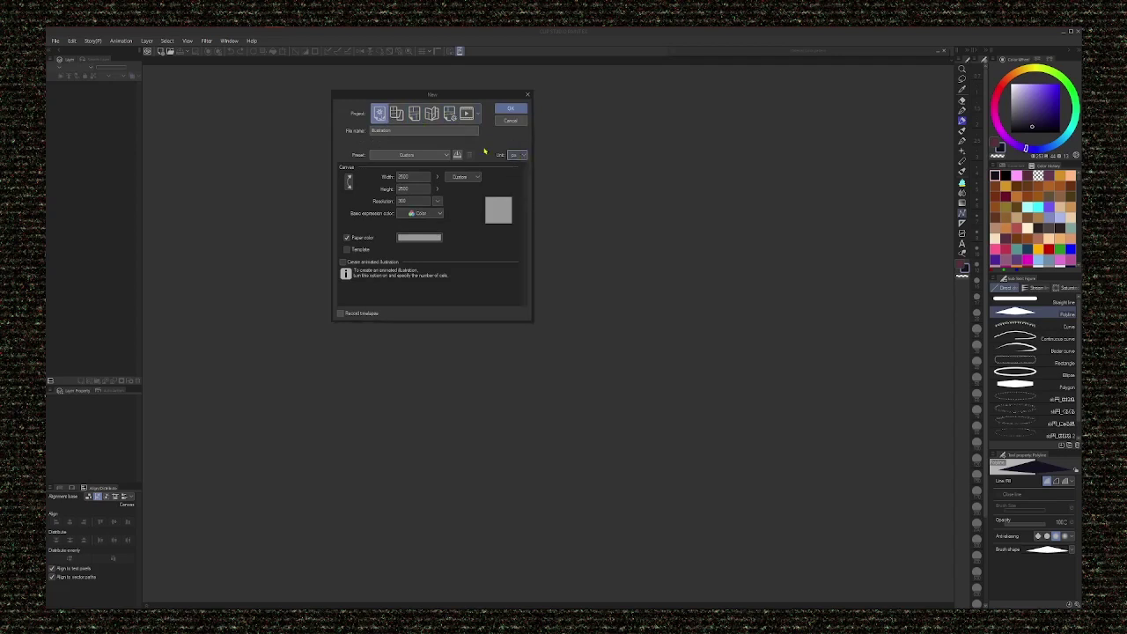
left_click(415, 115)
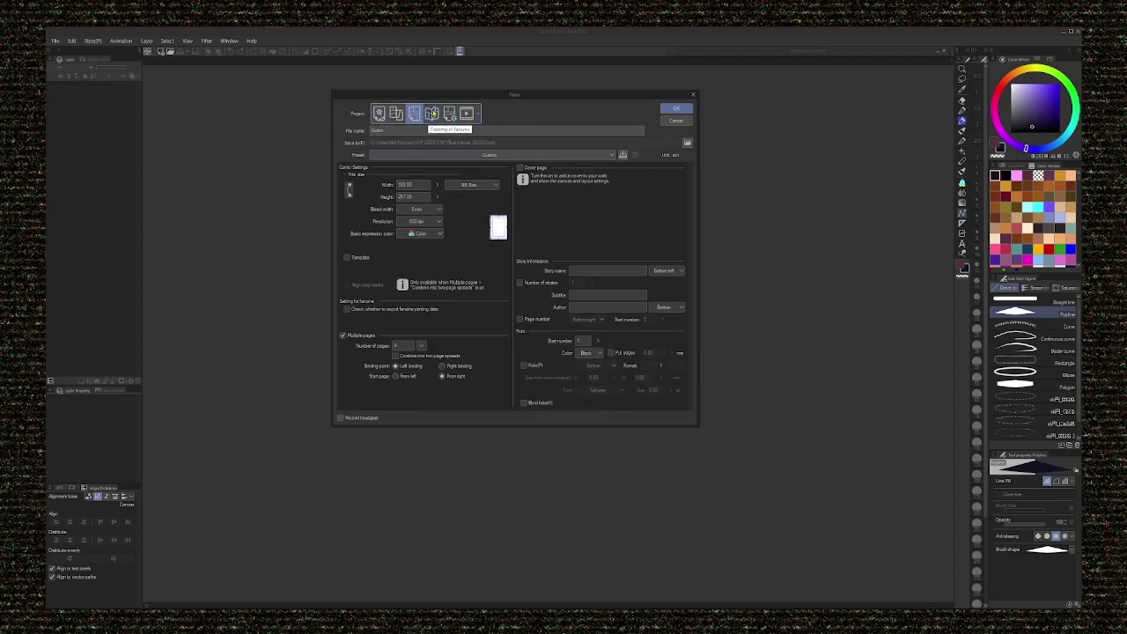
left_click(433, 113)
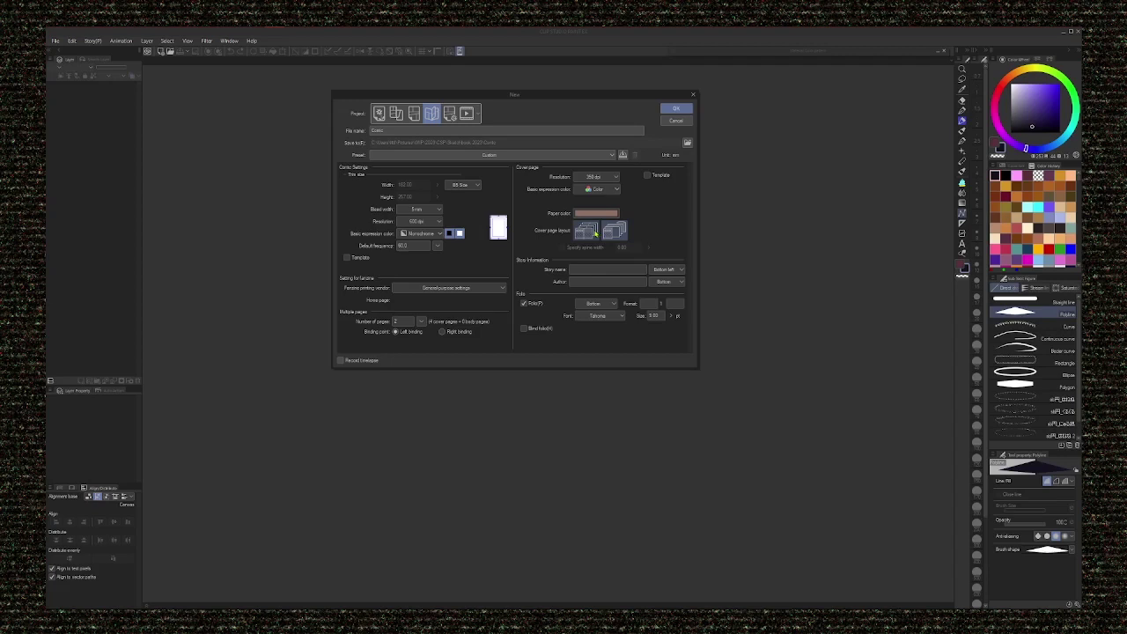
left_click(467, 288)
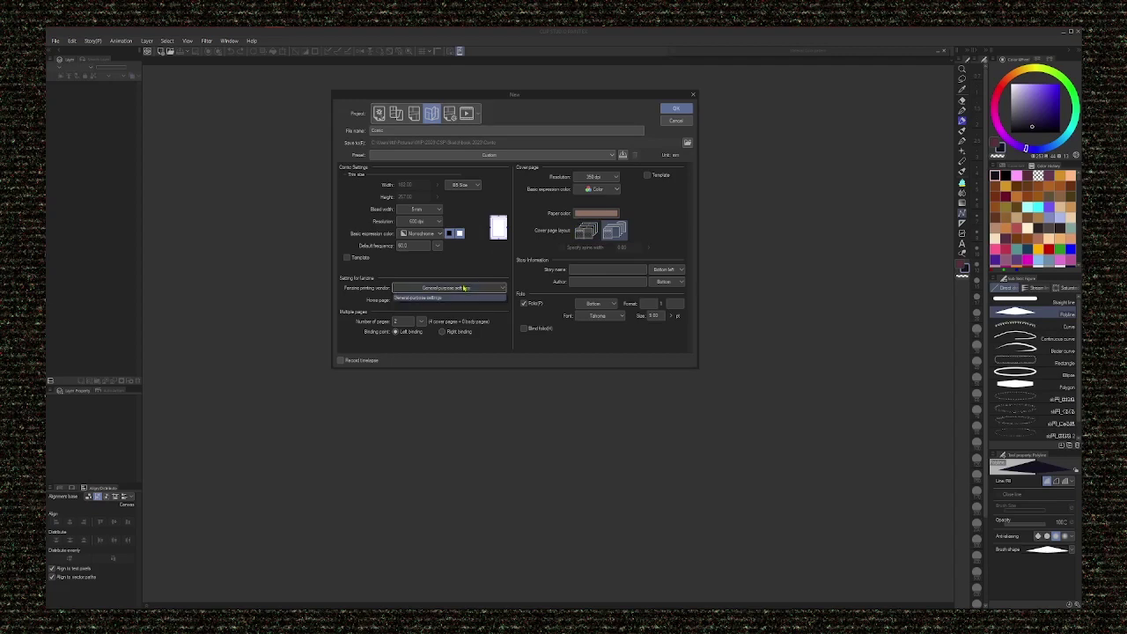
left_click(466, 288)
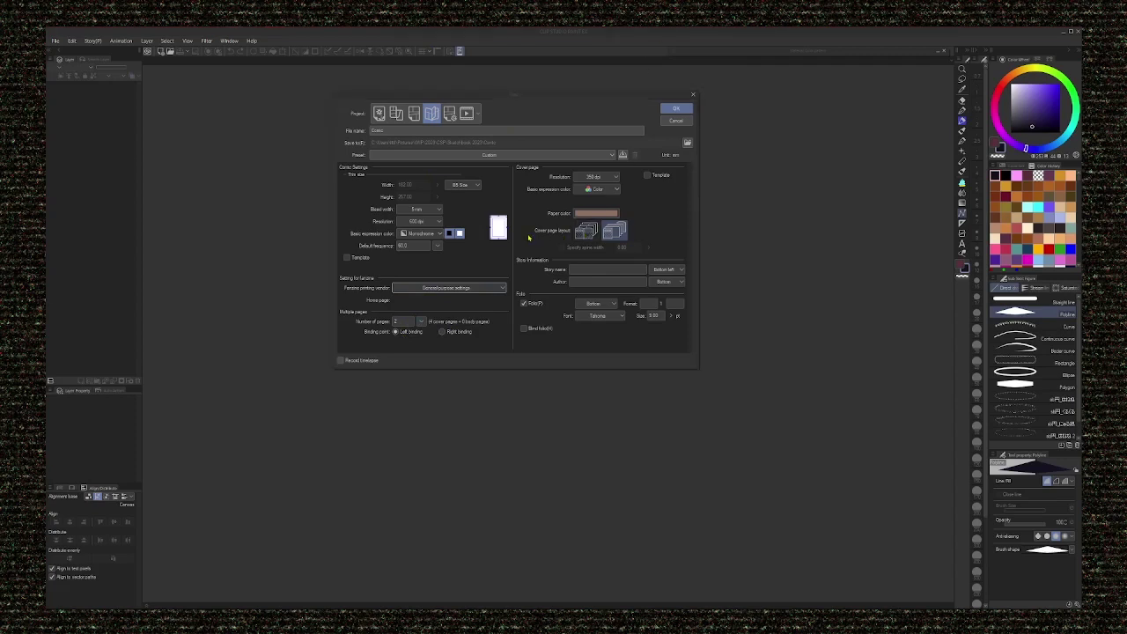
left_click(422, 322)
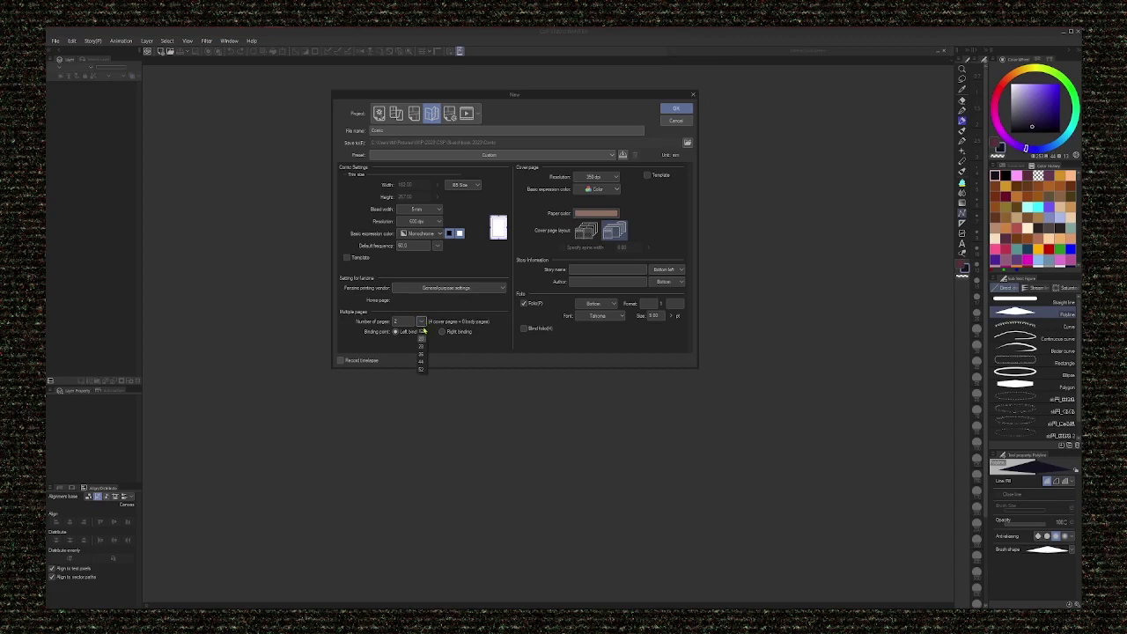
left_click(421, 338)
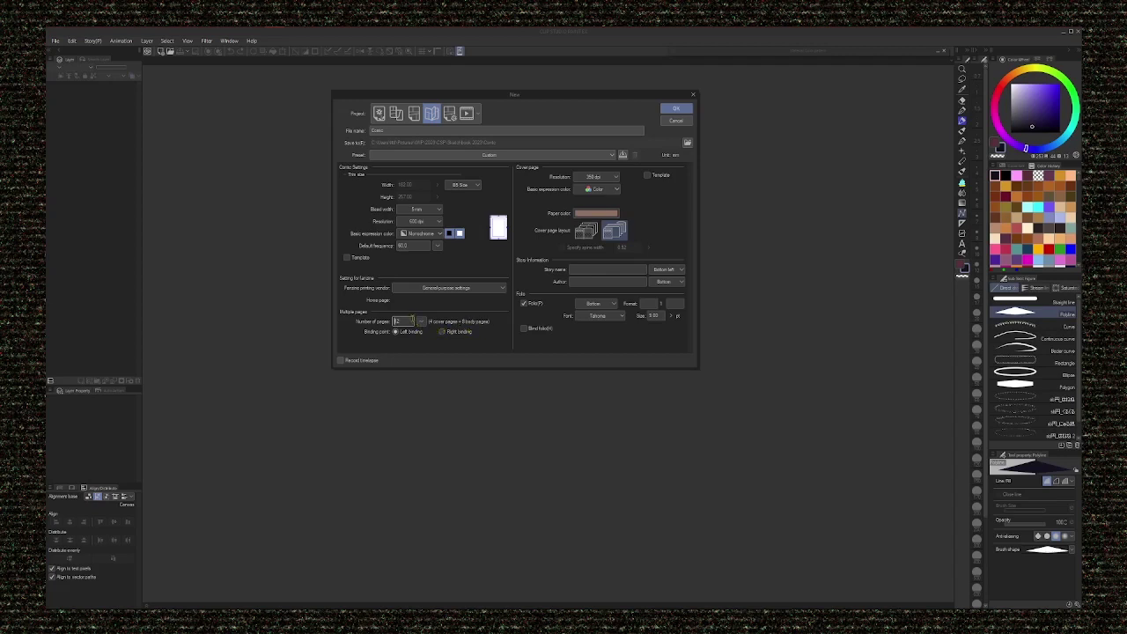
left_click(421, 322)
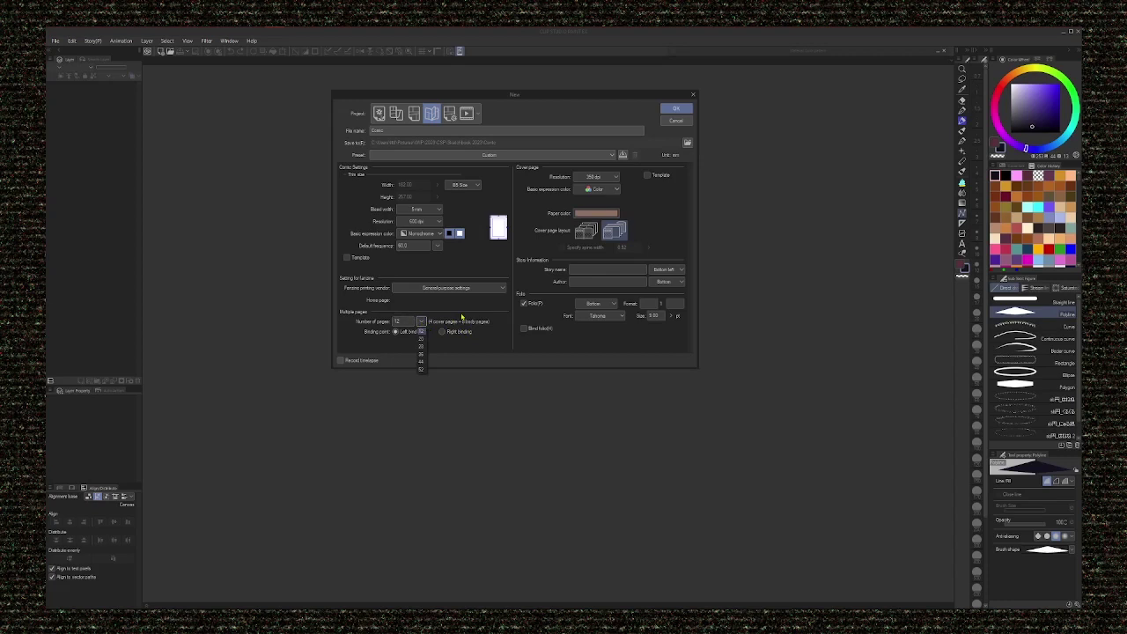
left_click(461, 317)
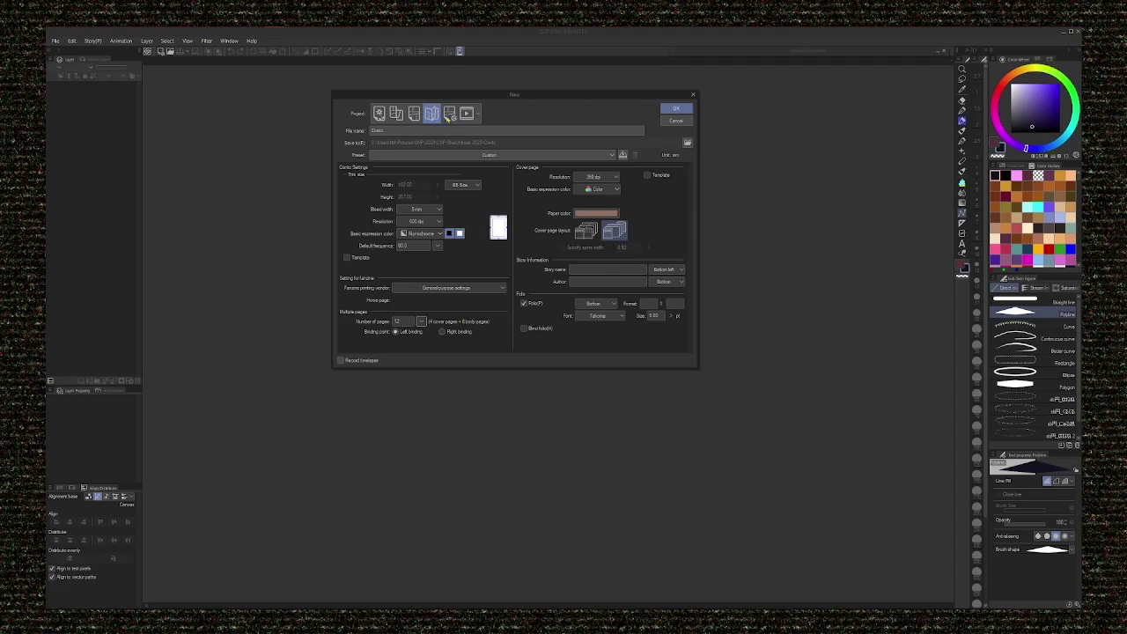
Switch the project type from Comic to Webtoon.
left_click(448, 114)
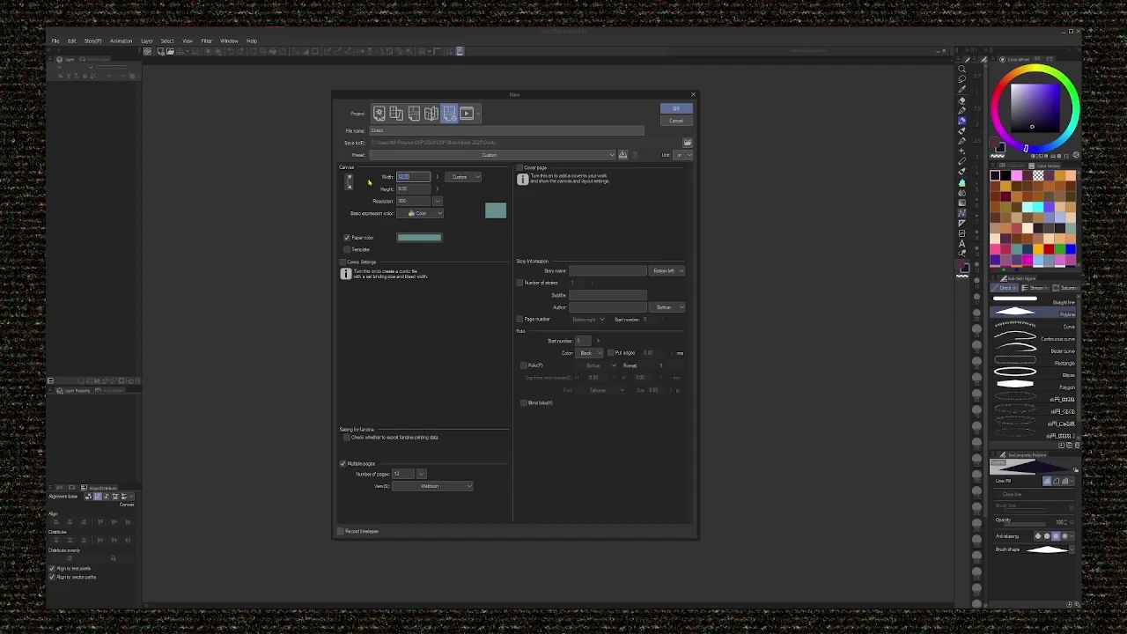
Set the canvas to 8.5 wide by 11 high with 4 pages.
type("8.5")
key("Tab")
type("11")
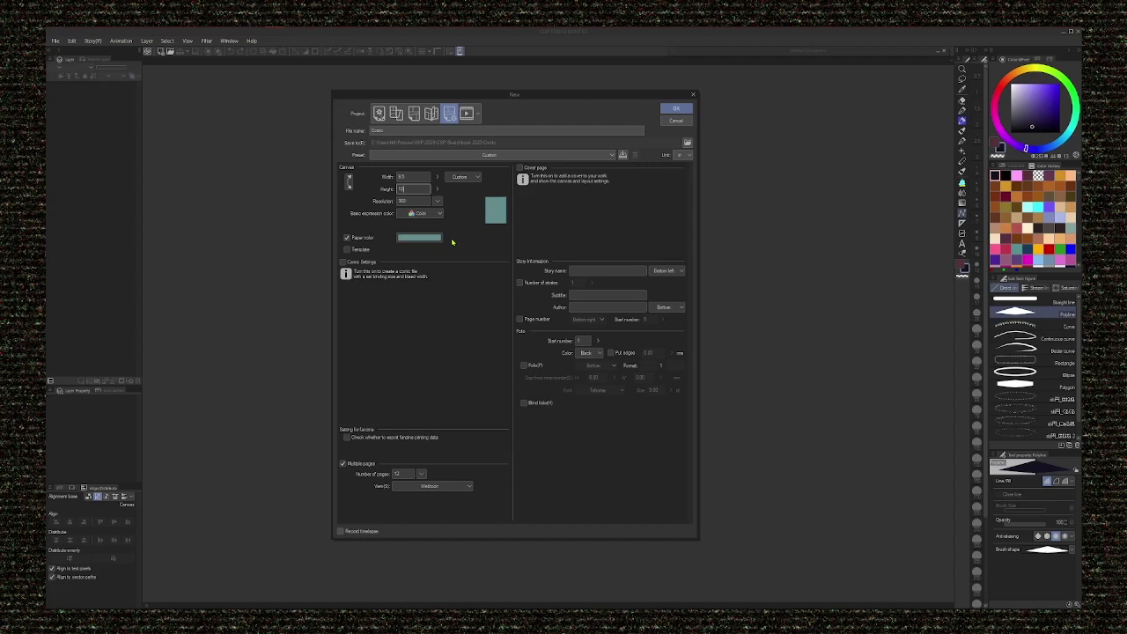
left_click(421, 474)
left_click(421, 498)
Browse to the CSP folder under Pictures > WIP > 2023 as the save location.
left_click(686, 144)
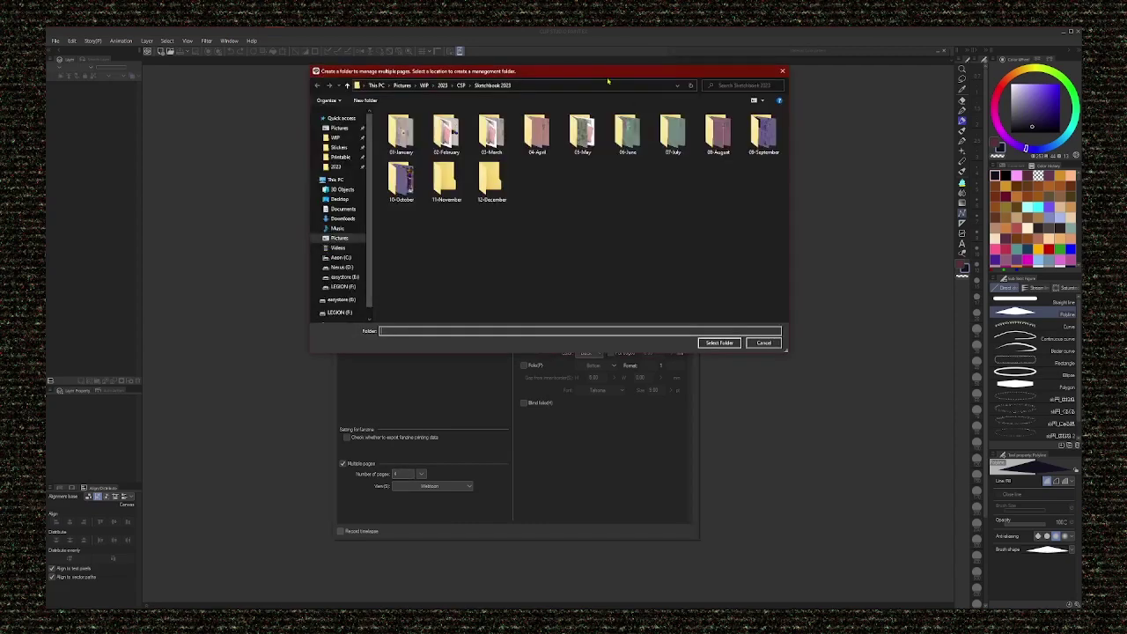
left_click_drag(588, 77, 577, 165)
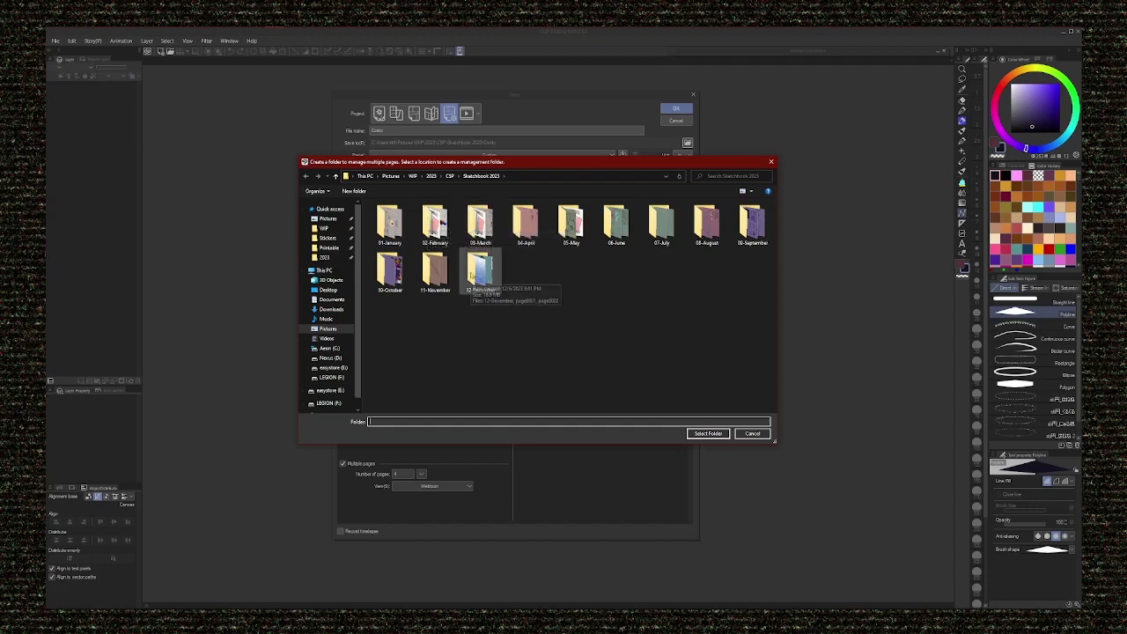
double_click(474, 277)
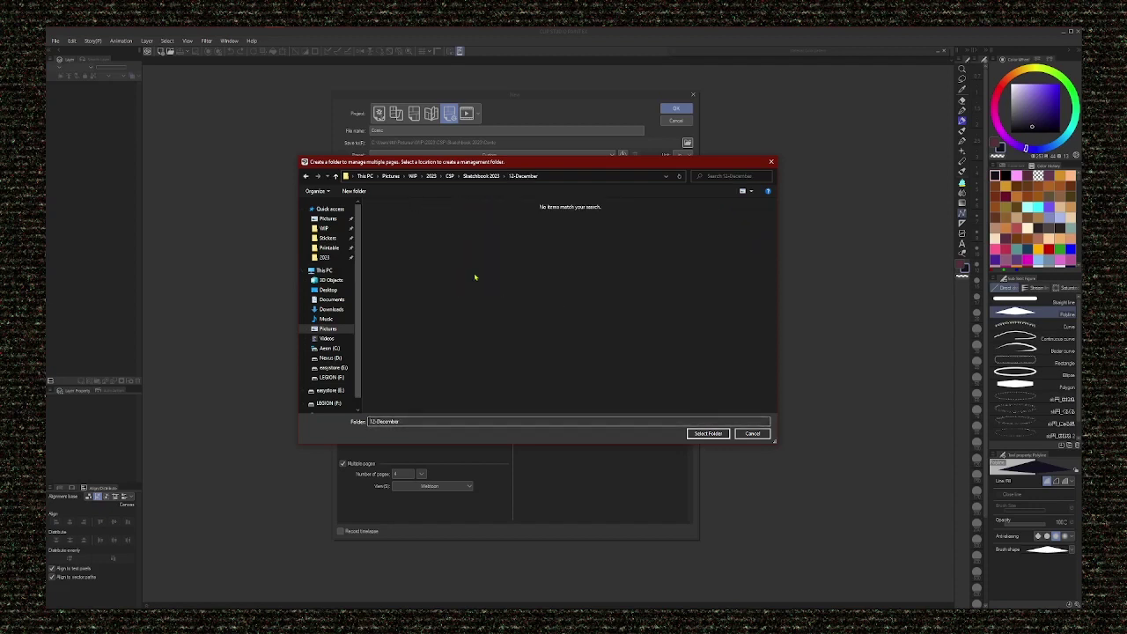
left_click(481, 176)
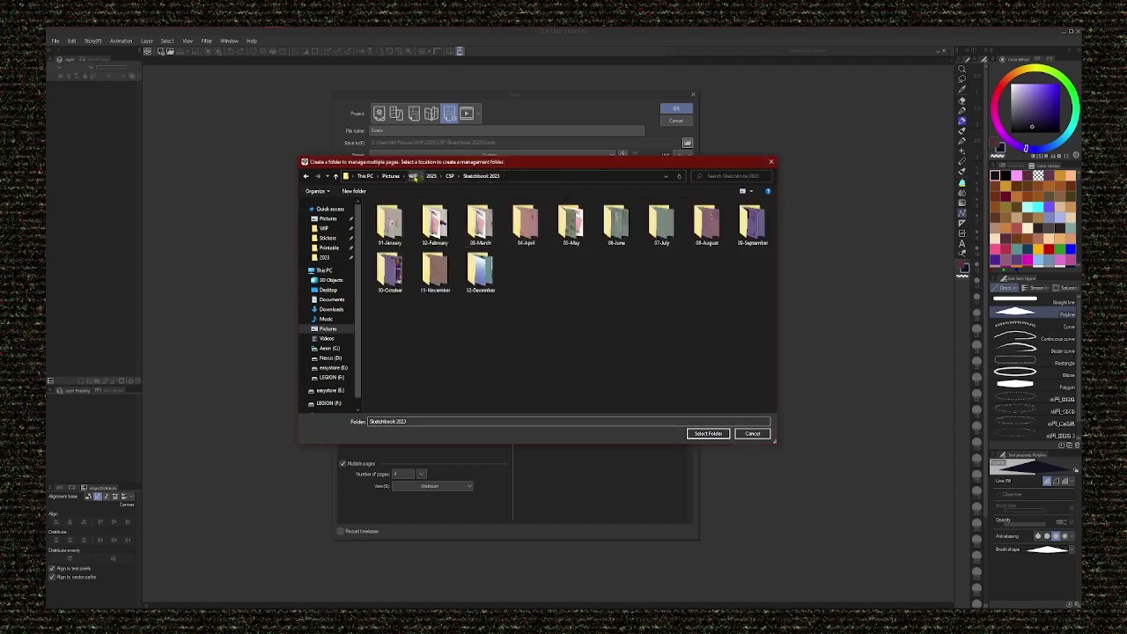
left_click(412, 176)
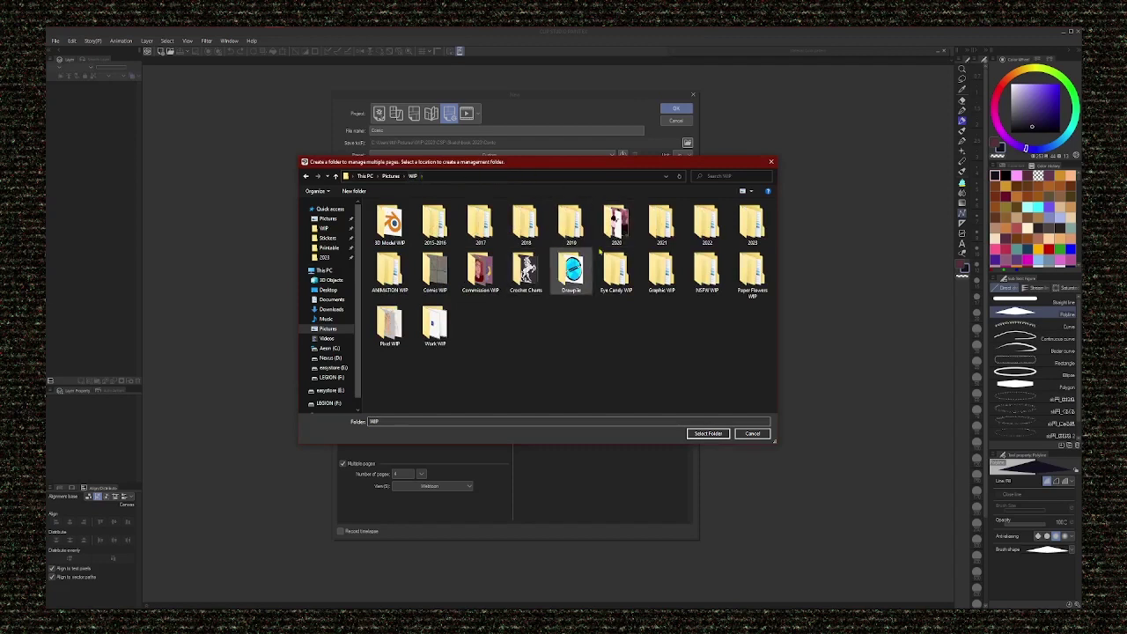
double_click(751, 227)
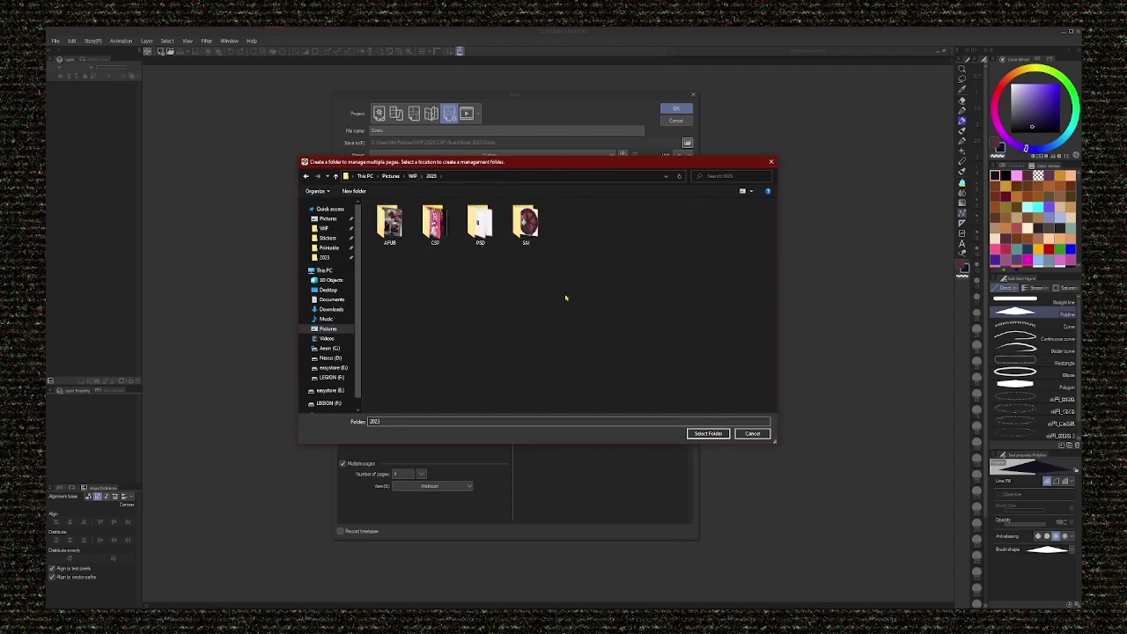
double_click(434, 222)
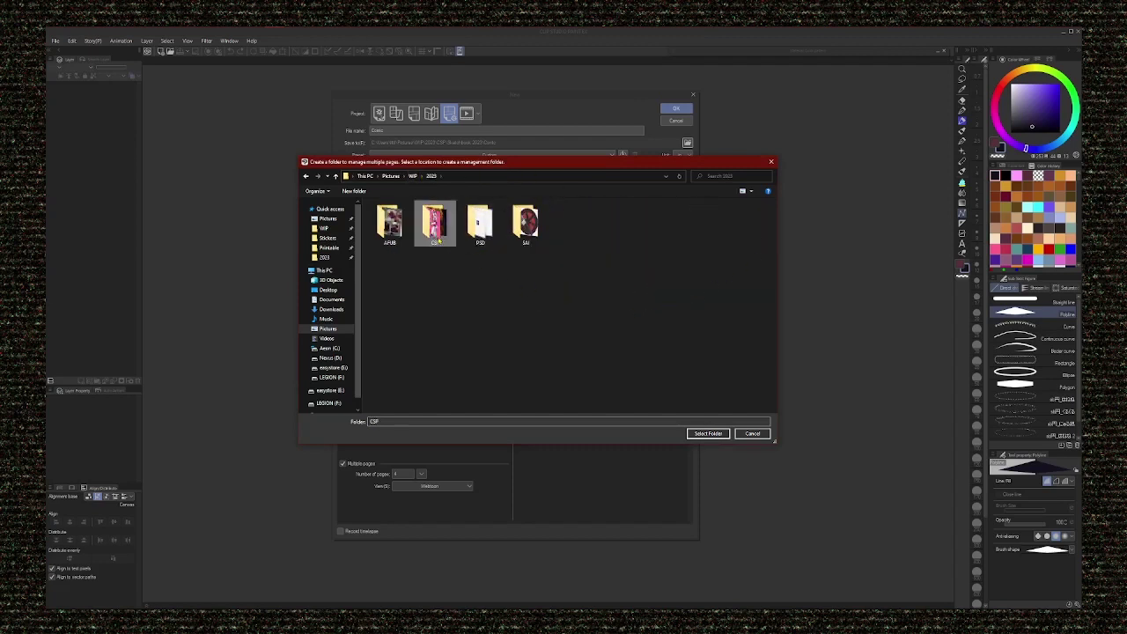
Confirm CSP as the save folder and rename the project file to Comic_Stumble.
left_click(705, 433)
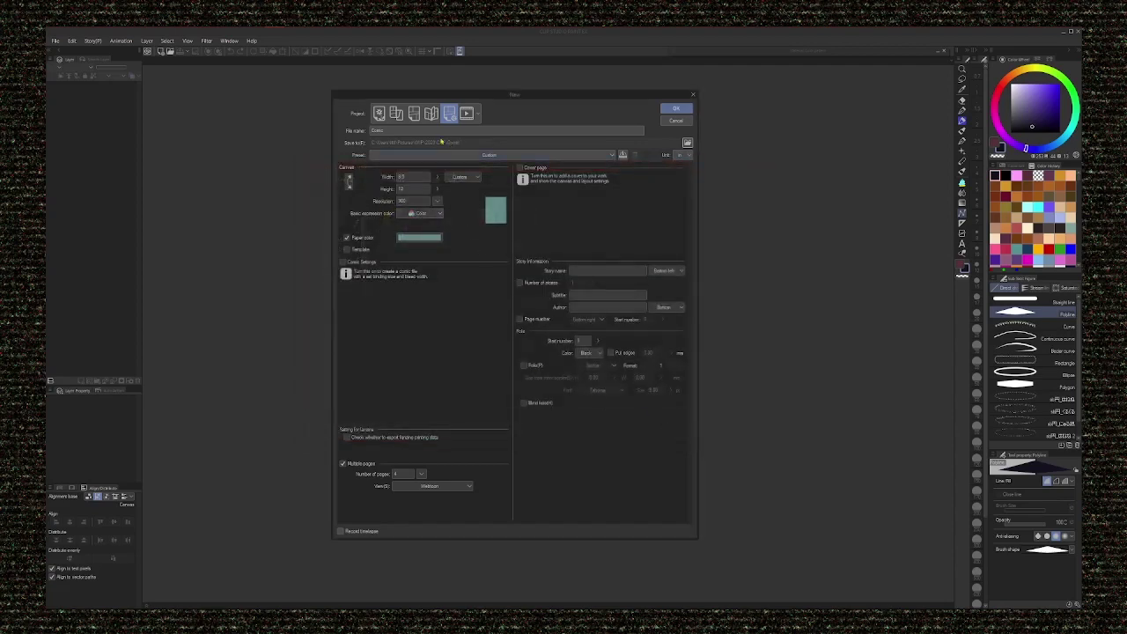
double_click(403, 131)
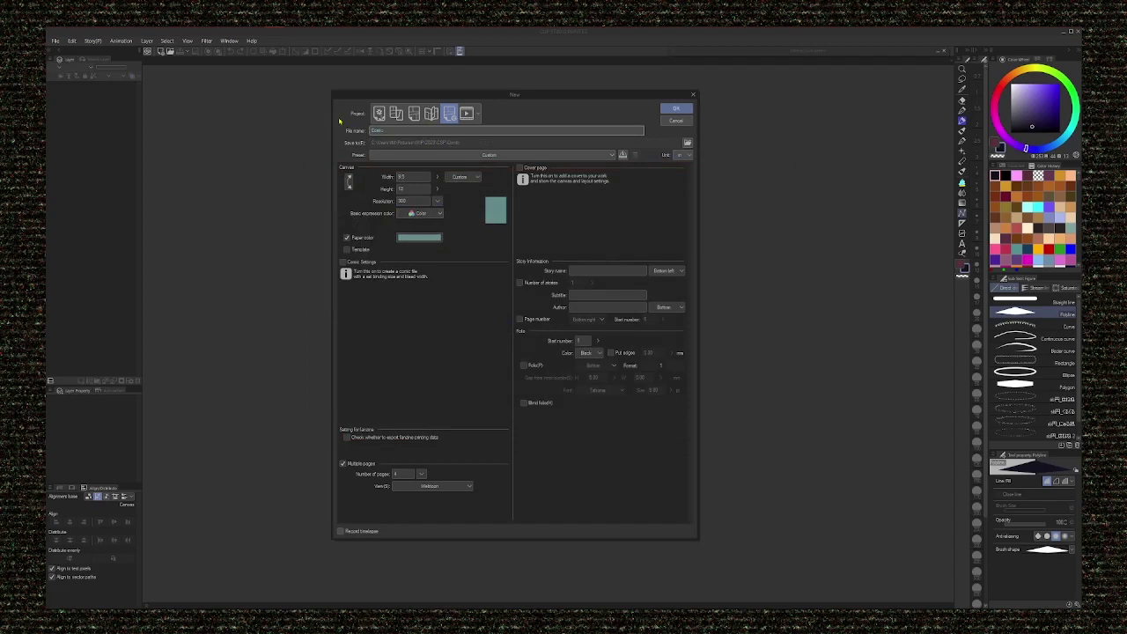
type("_Stumble")
Create the 4-page 8.5 × 11 webtoon project with these settings.
left_click(671, 110)
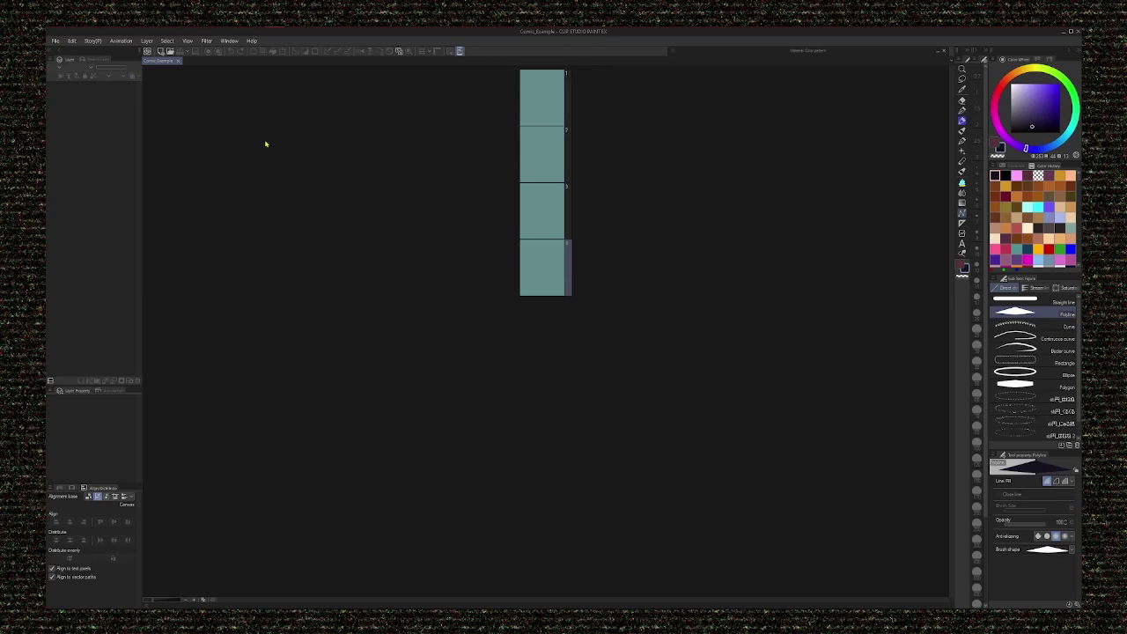
Switch the four-page project to page-by-page view and accept the multi-page spread settings, pairing pages 2–3.
left_click(94, 42)
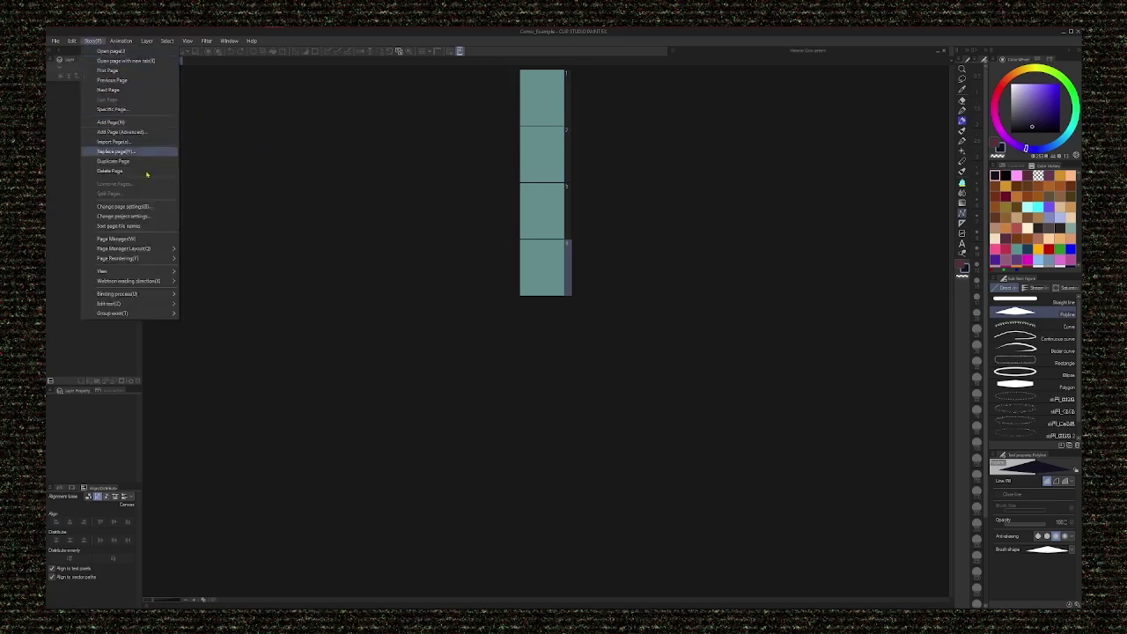
mouse_move(150, 260)
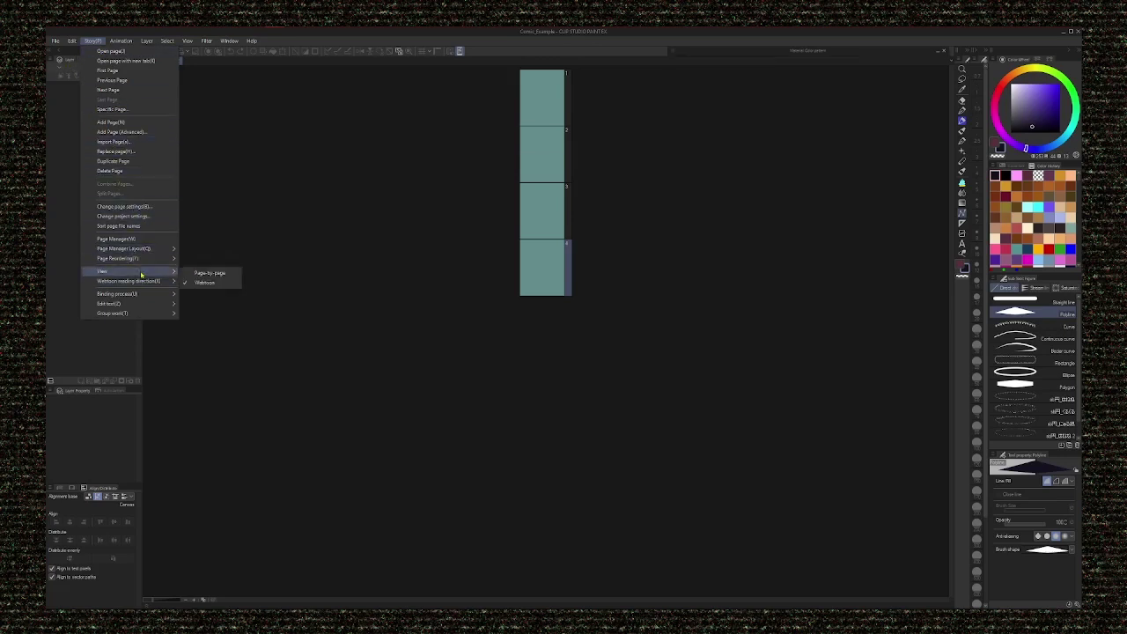
left_click(195, 274)
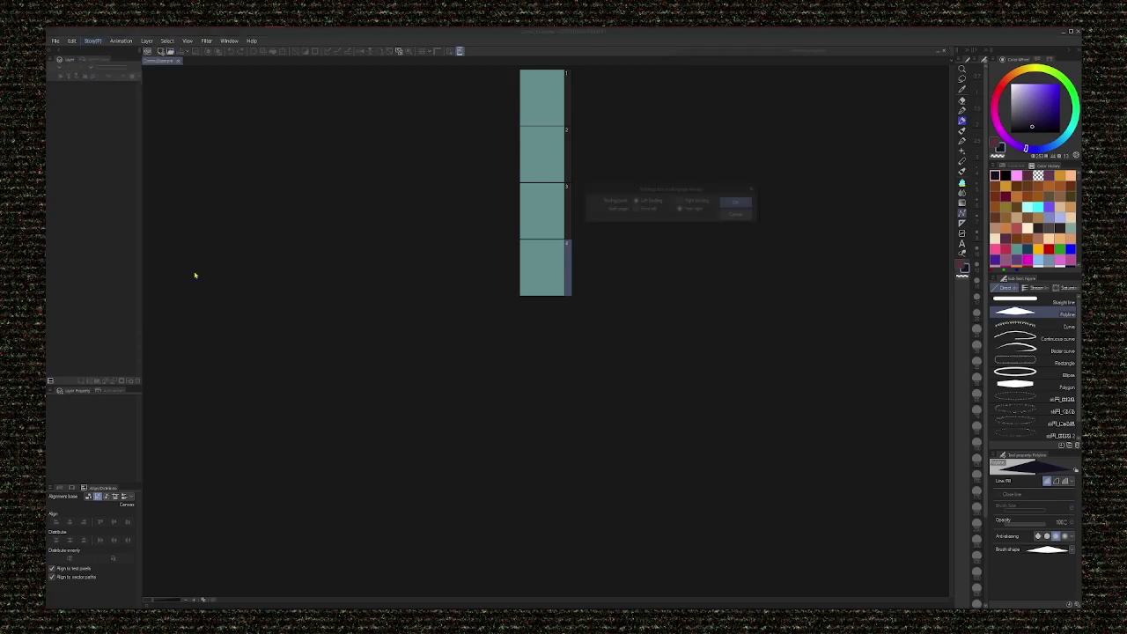
left_click_drag(670, 193, 545, 282)
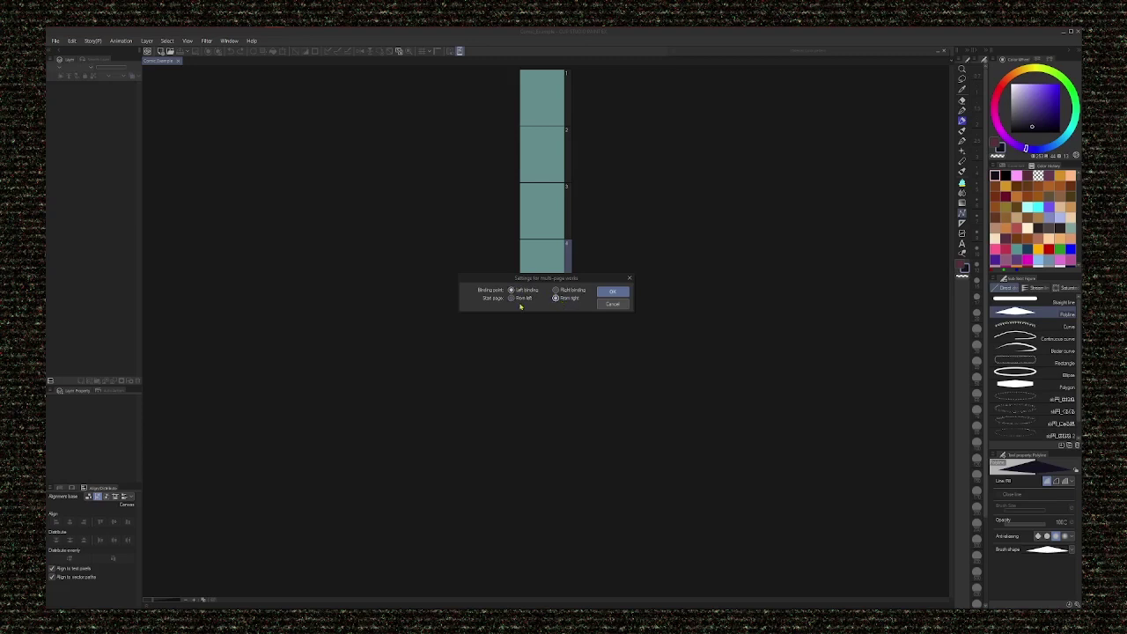
left_click(611, 292)
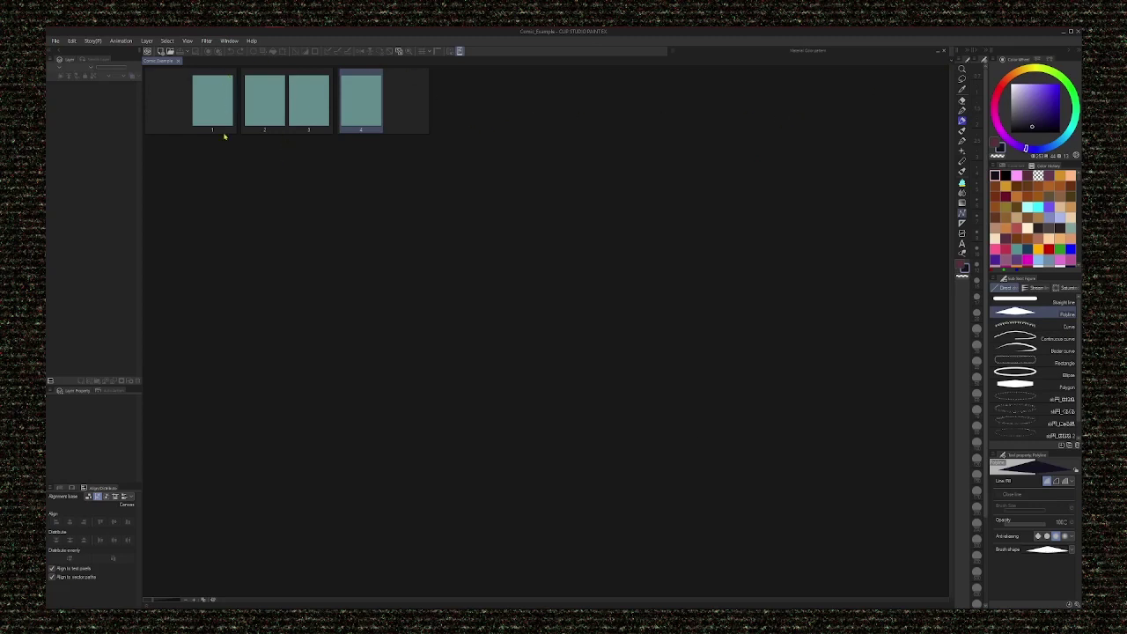
Open page 1's canvas from its thumbnail in the page management window.
double_click(213, 110)
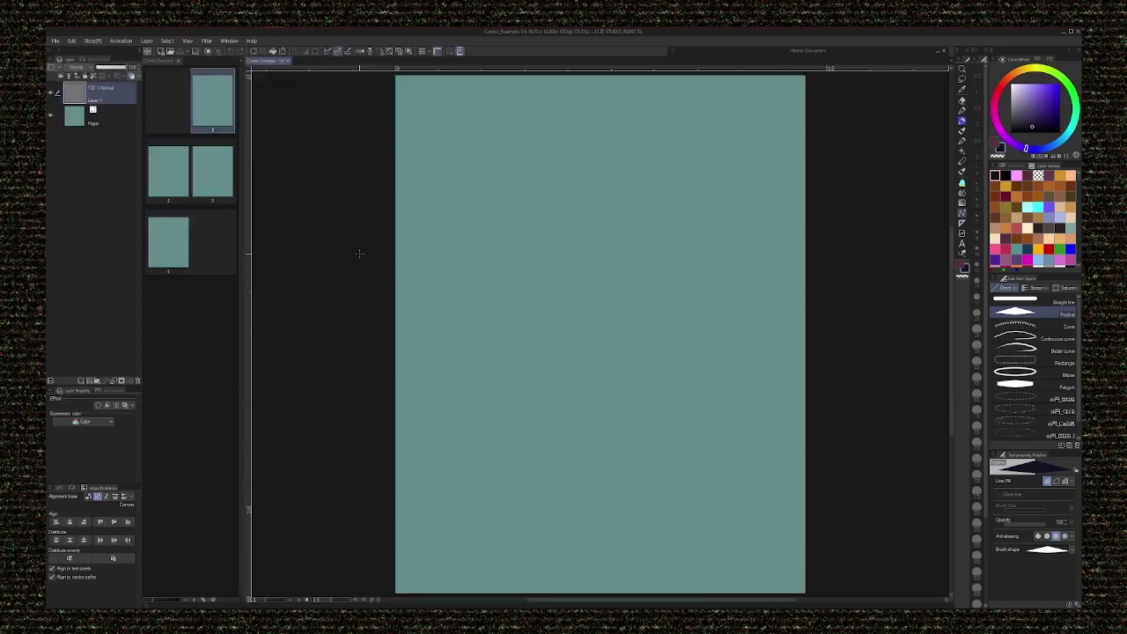